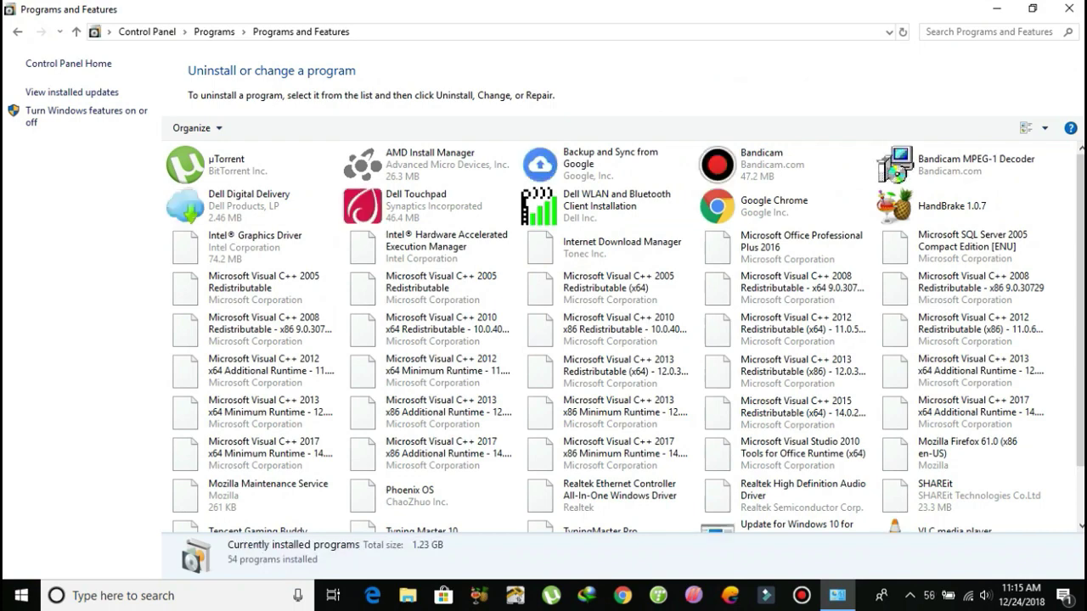
pyautogui.scroll(-1, 620, 340)
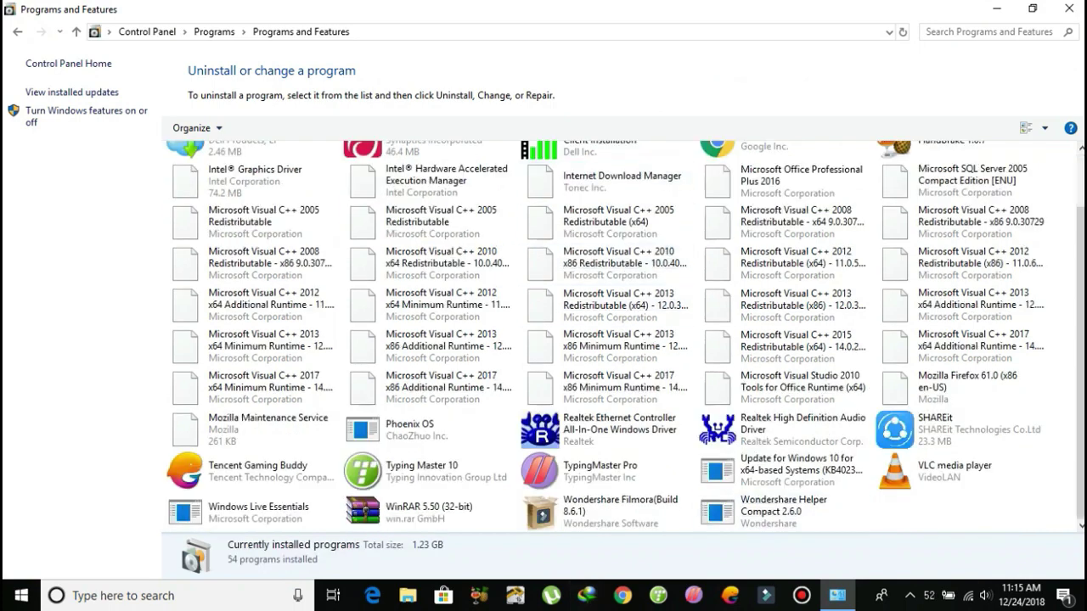
# - Select Phoenix OS in the Control Panel's installed programs list
pyautogui.click(409, 429)
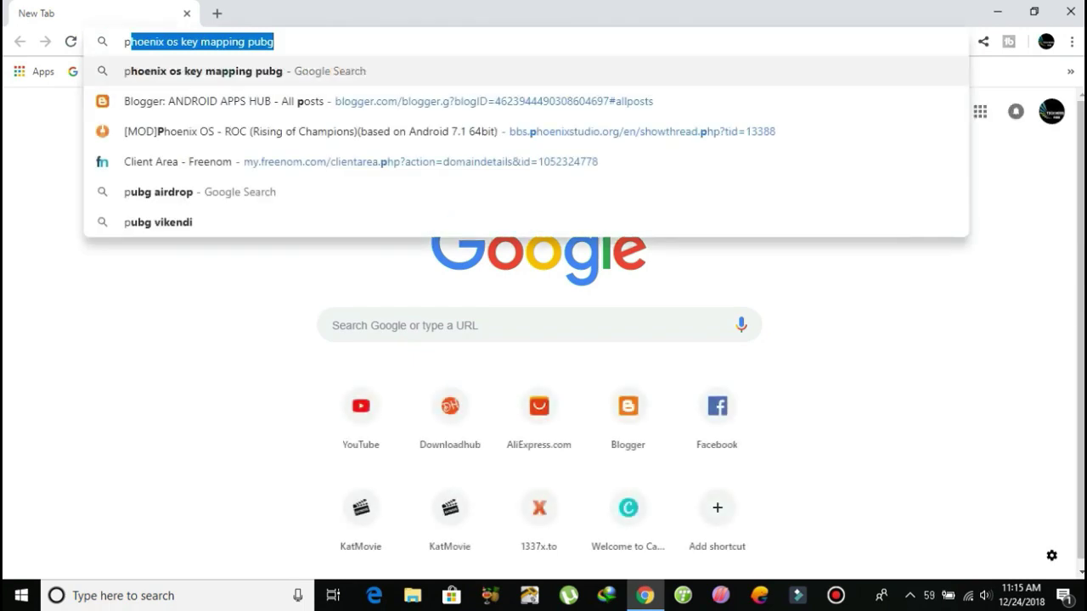
# - Search Google for 'phoenix os' after removing the autocompleted suggestion
pyautogui.press('Right')
pyautogui.press('BackSpace')
pyautogui.press('BackSpace')
pyautogui.press('BackSpace')
pyautogui.press('BackSpace')
pyautogui.press('BackSpace')
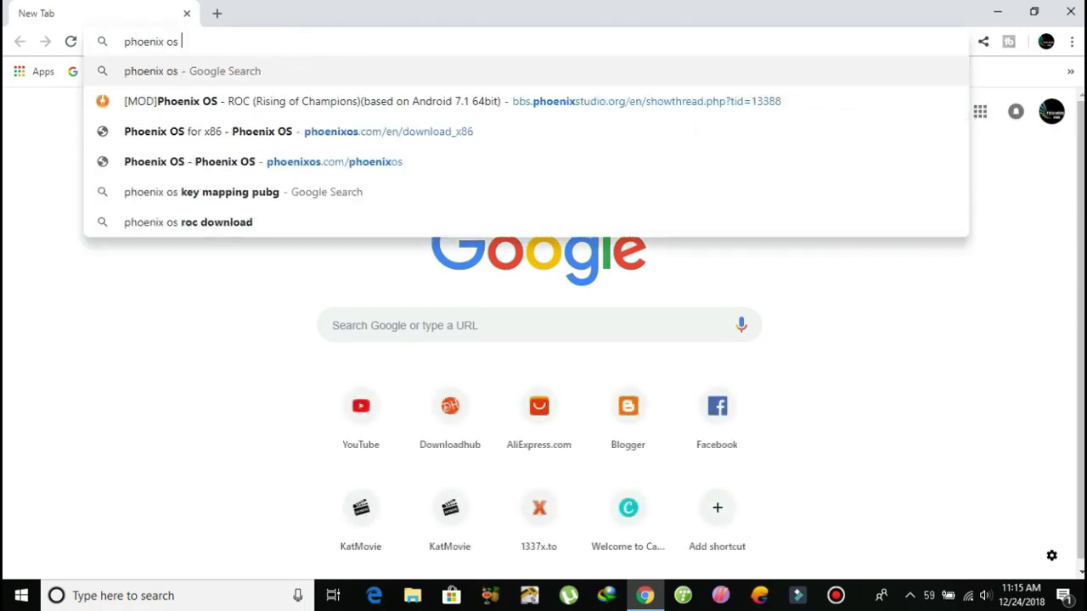
pyautogui.press('Return')
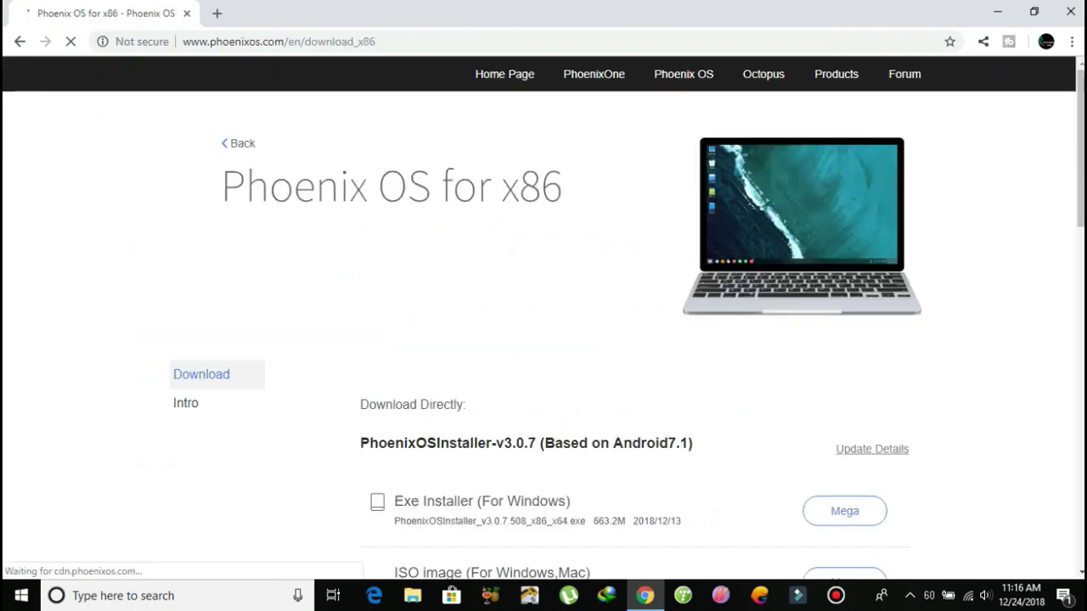
pyautogui.scroll(-3, 544, 315)
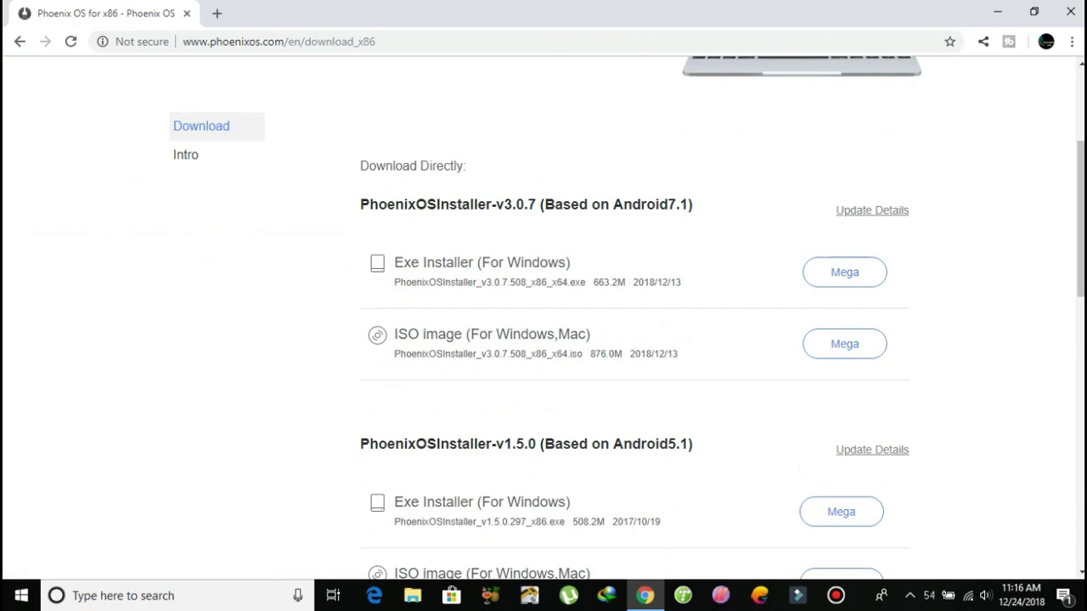
pyautogui.scroll(-2, 543, 314)
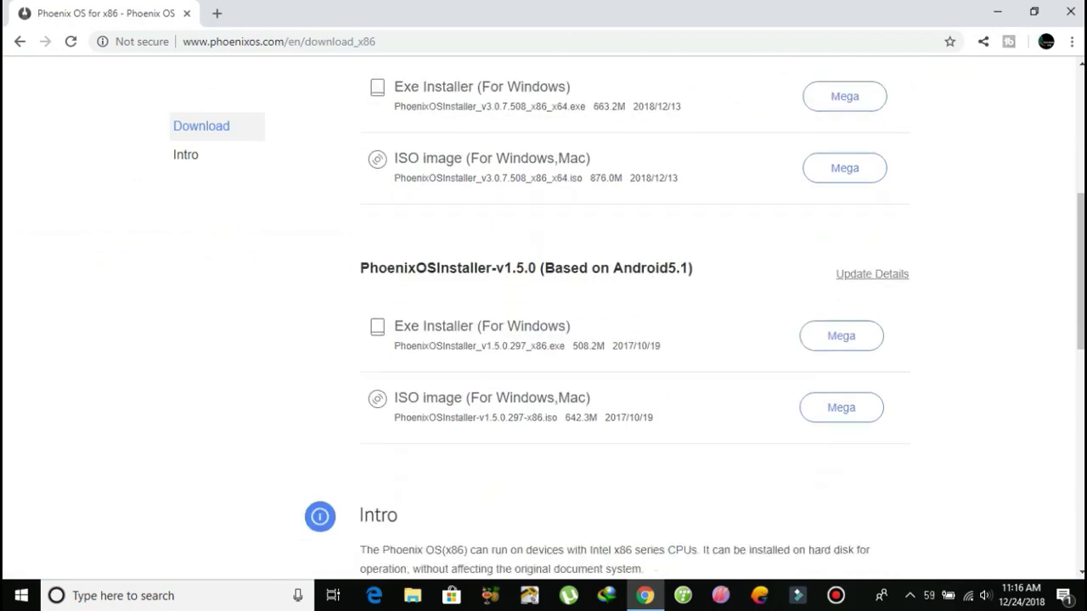
pyautogui.scroll(-3, 544, 315)
pyautogui.scroll(5, 544, 315)
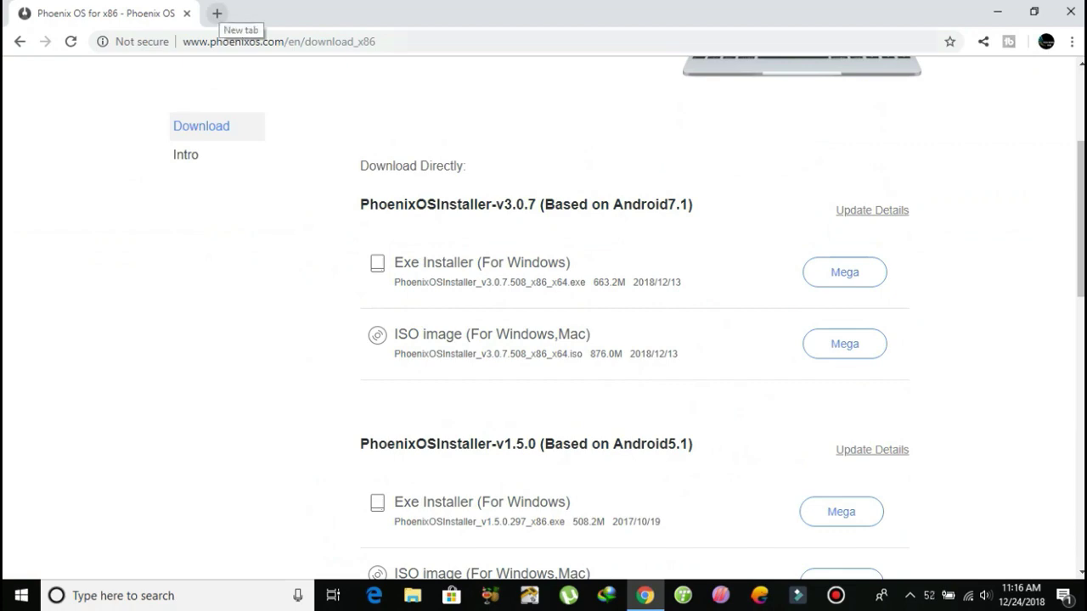
pyautogui.scroll(3, 543, 314)
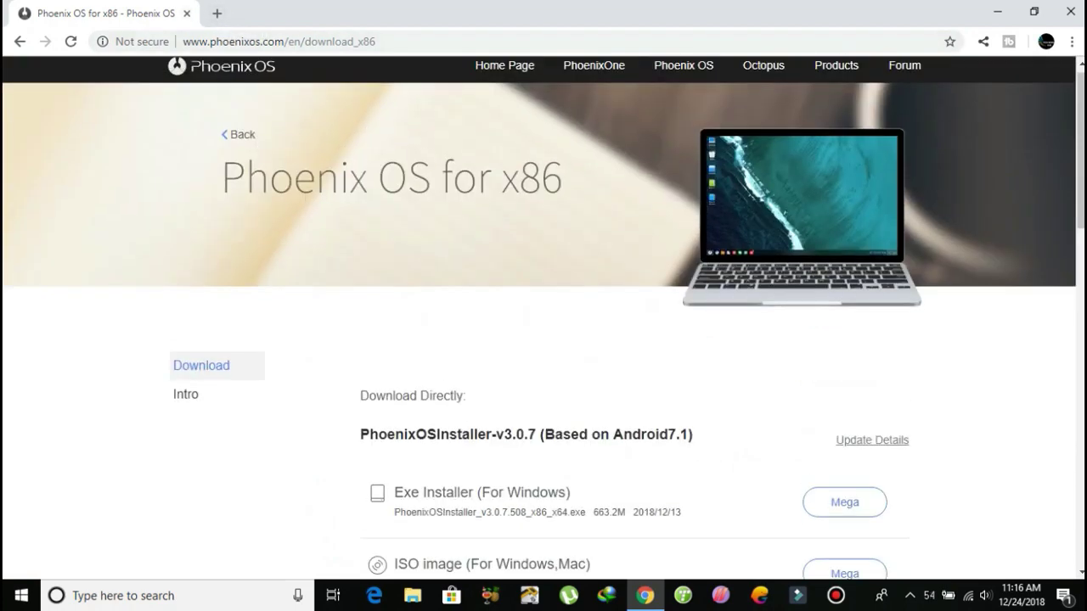
pyautogui.scroll(-3, 543, 314)
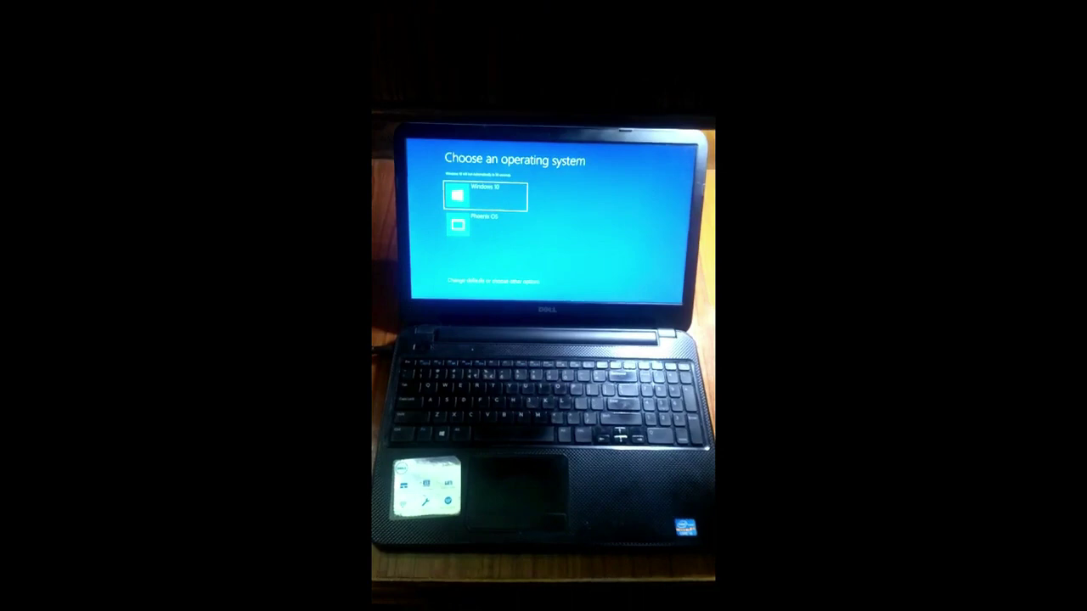
# - Highlight Phoenix OS in the Windows Boot Manager operating system list
pyautogui.press('Down')
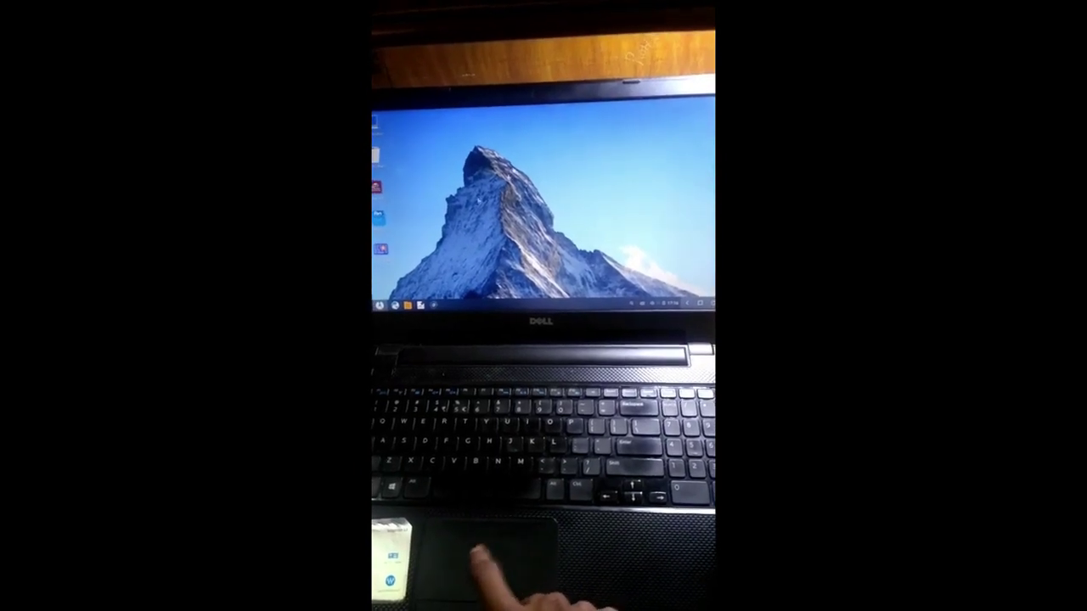
pyautogui.click(380, 297)
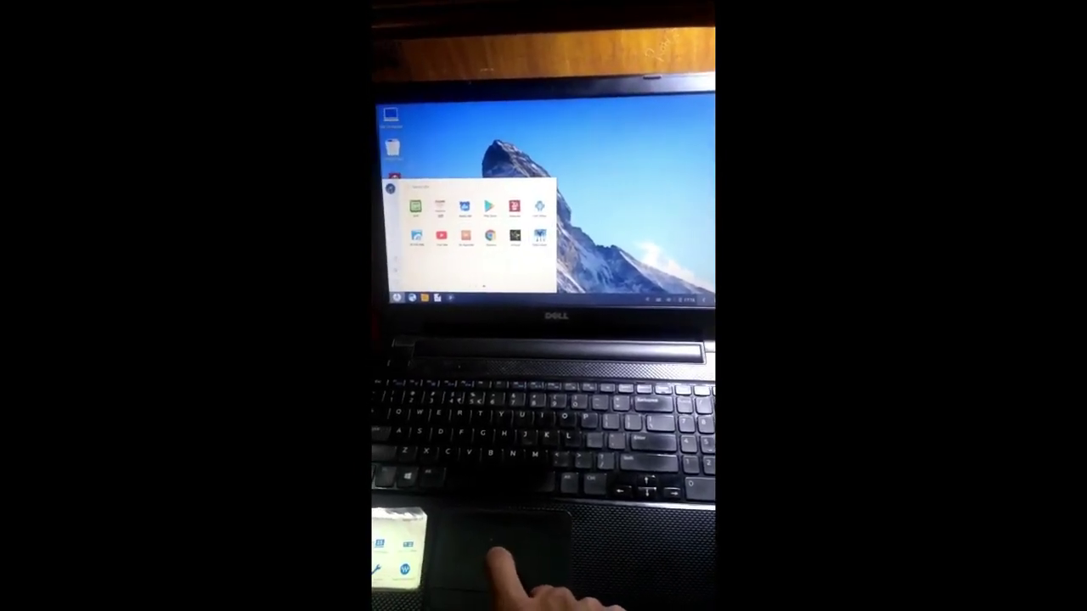
pyautogui.click(577, 200)
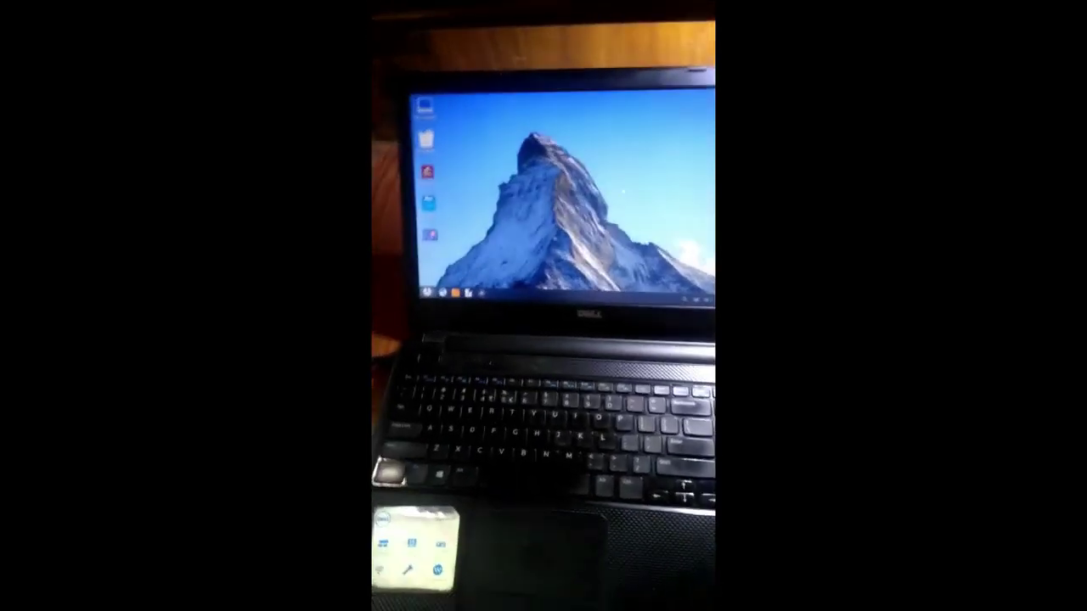